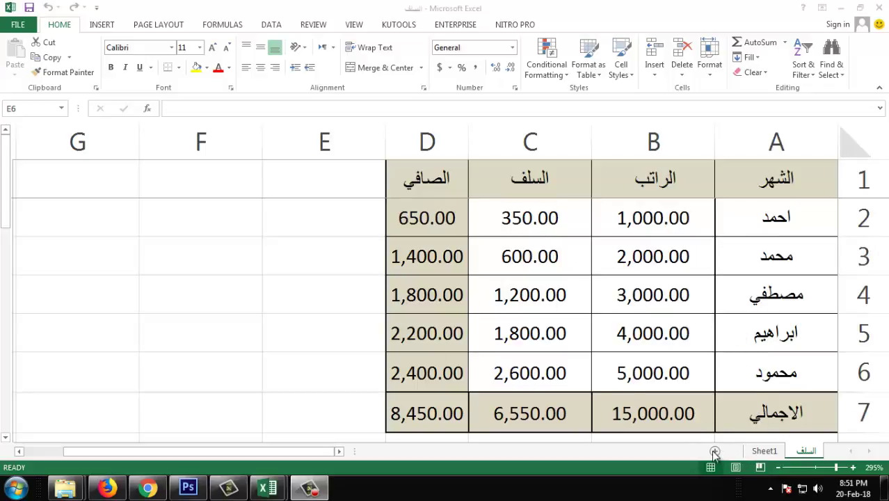
# - Copy the table A1:D7 from the السلف sheet and paste it at A1 of a new worksheet
pyautogui.click(764, 450)
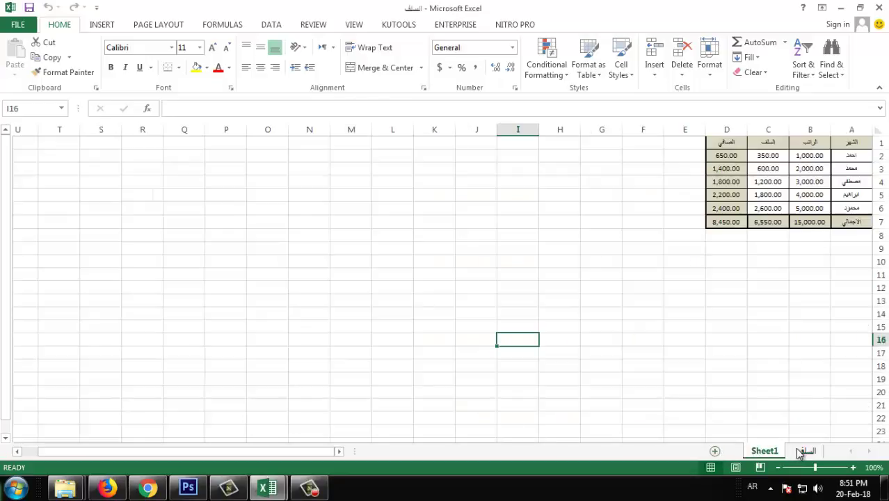
pyautogui.click(801, 452)
pyautogui.moveTo(804, 186); pyautogui.dragTo(455, 392)
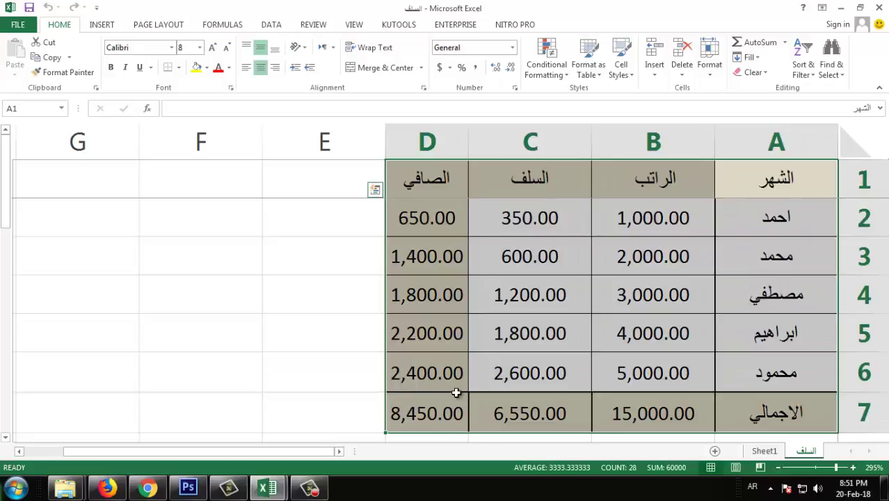
pyautogui.rightClick(466, 363)
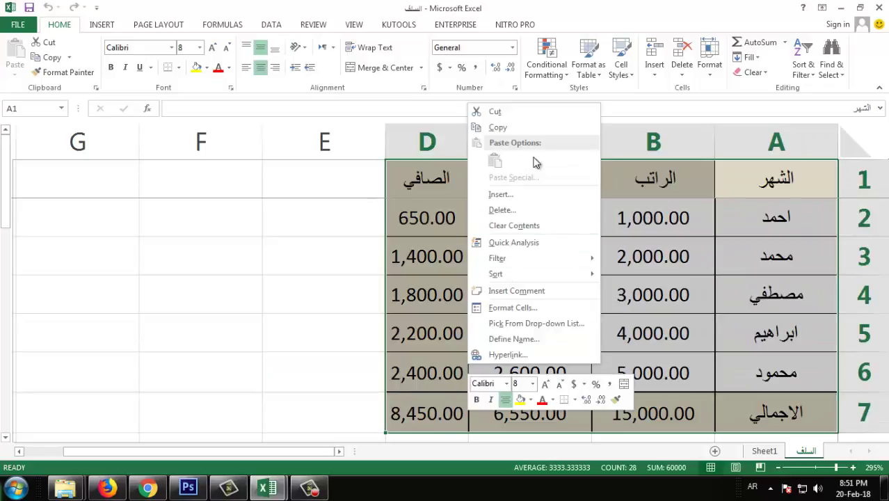
pyautogui.click(526, 131)
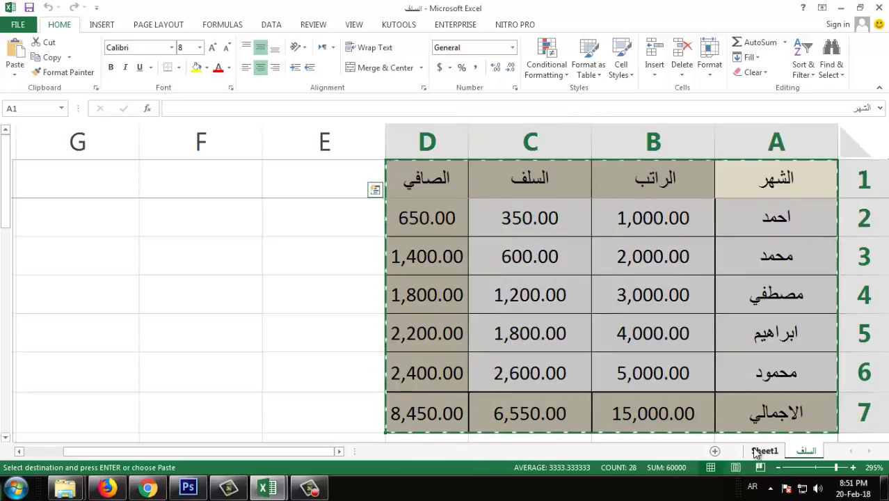
pyautogui.click(714, 451)
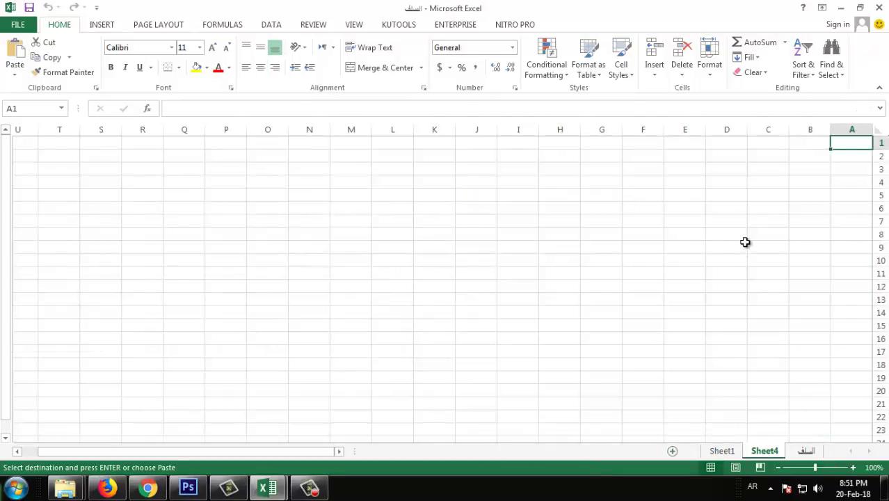
pyautogui.hotkey('ctrl', 'v')
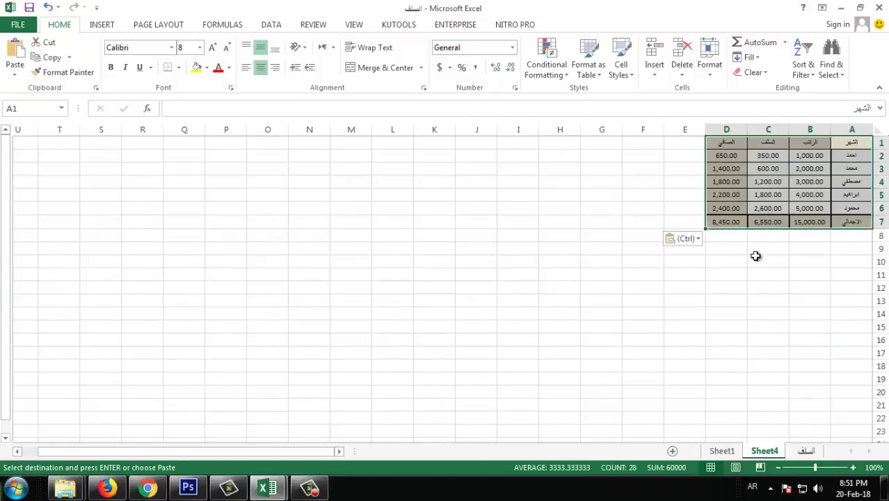
pyautogui.click(755, 262)
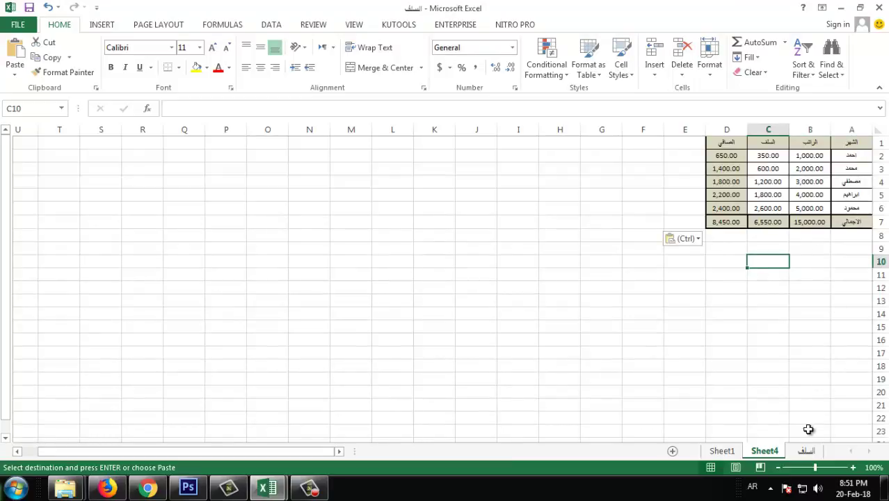
# - Duplicate the entire السلف sheet within the same workbook, placing the copy at the end of the sheets
pyautogui.click(805, 450)
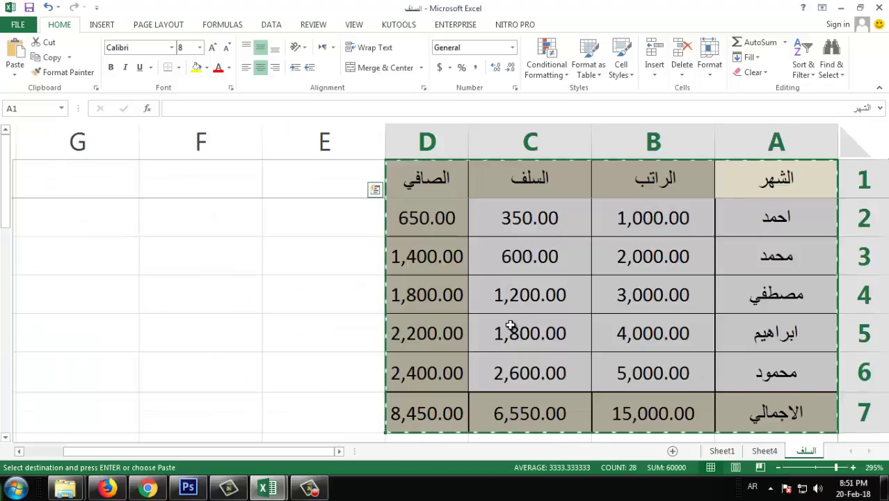
pyautogui.click(347, 267)
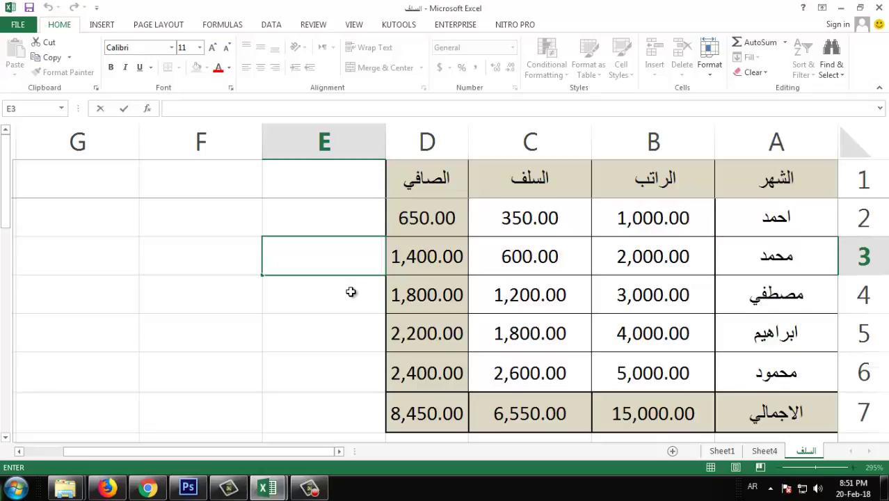
pyautogui.rightClick(807, 451)
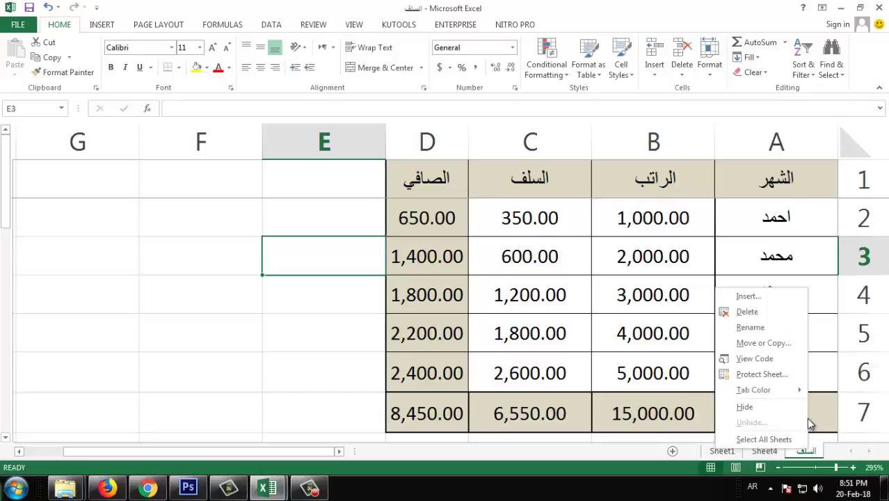
pyautogui.click(782, 344)
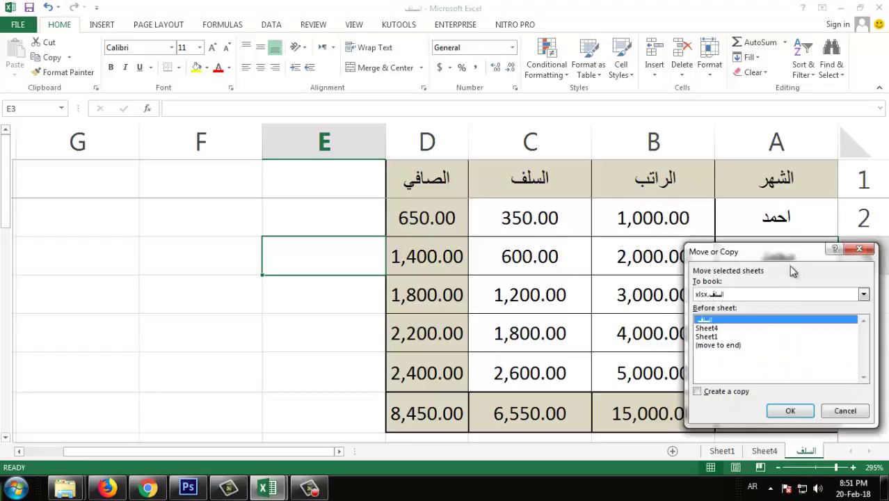
pyautogui.moveTo(792, 256); pyautogui.dragTo(570, 243)
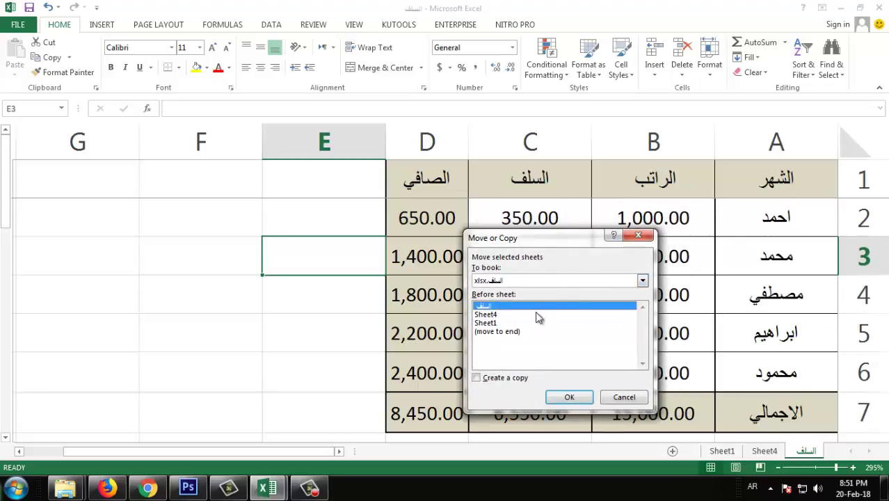
pyautogui.click(505, 386)
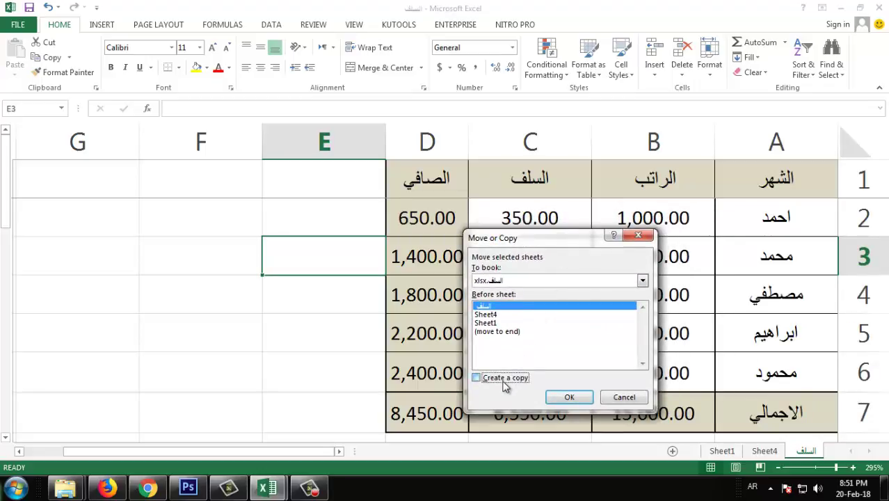
pyautogui.click(504, 332)
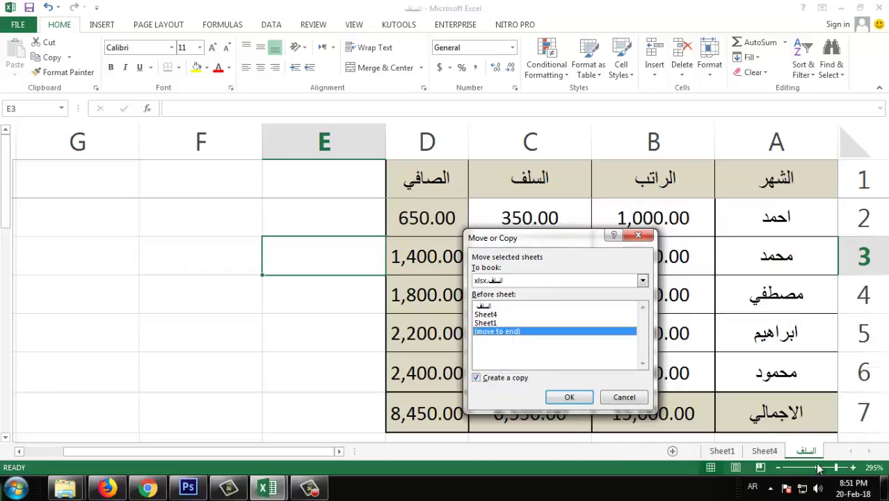
pyautogui.click(496, 381)
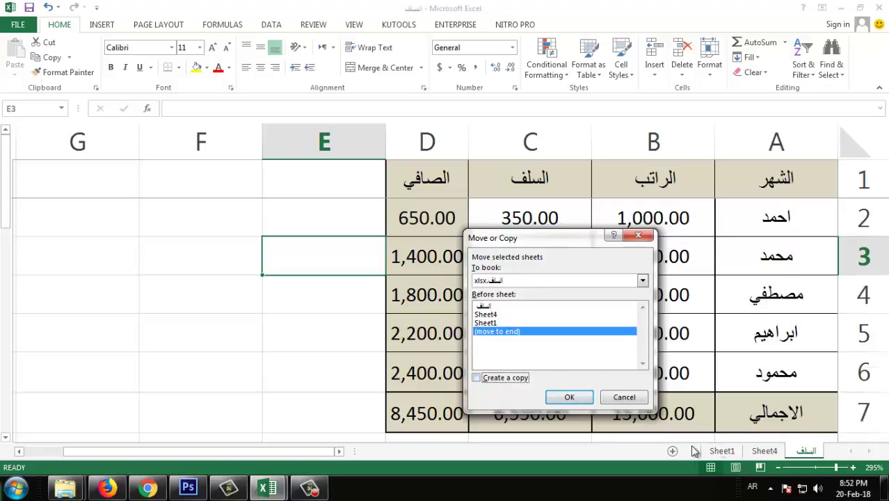
pyautogui.click(563, 393)
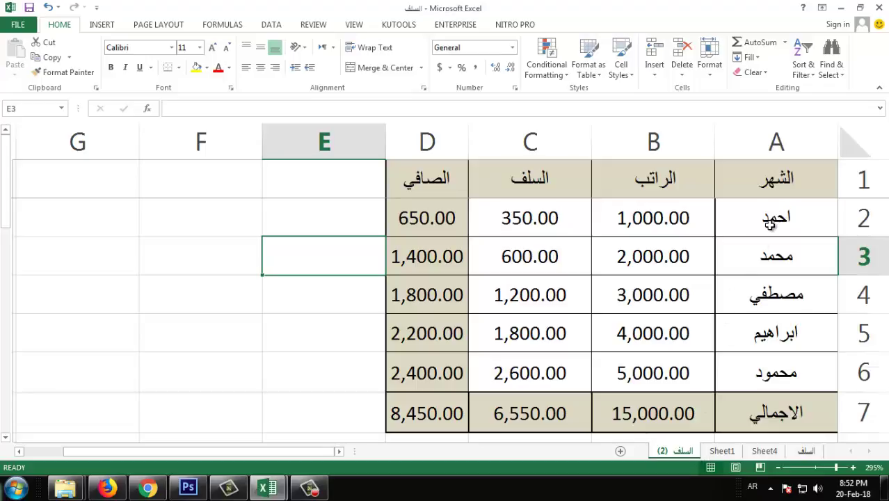
# - Compare the original السلف sheet with its duplicate, checking that layout and contents match
pyautogui.click(808, 452)
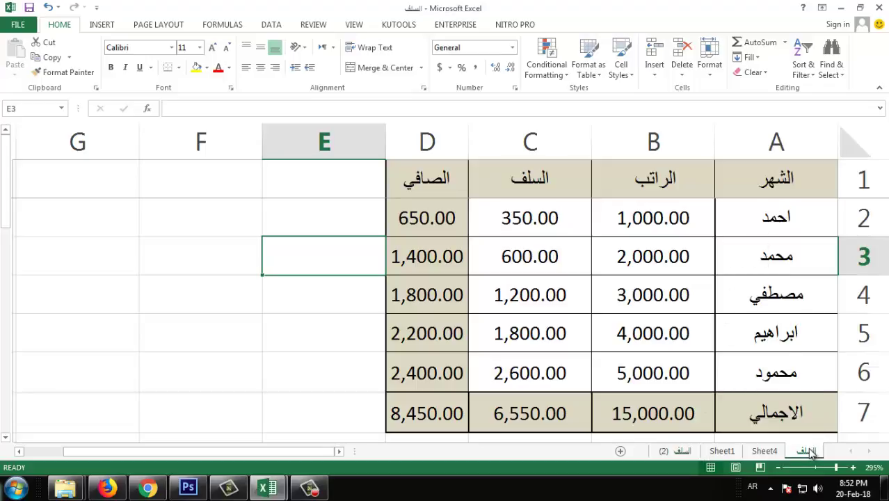
pyautogui.click(685, 452)
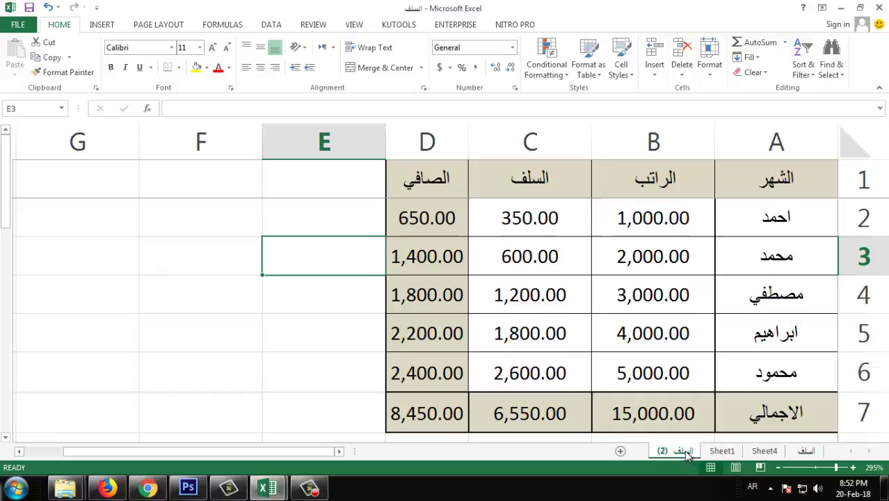
pyautogui.click(803, 452)
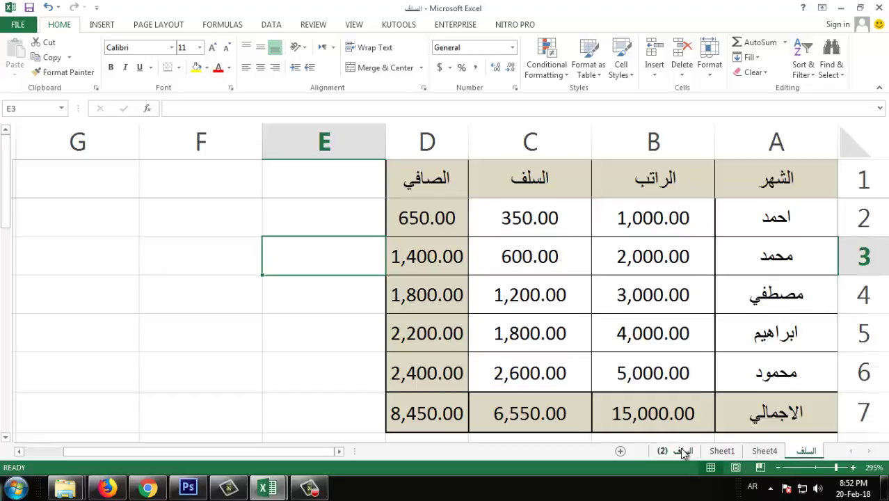
pyautogui.click(681, 452)
pyautogui.click(807, 452)
# - Start a Move or Copy of the السلف sheet with the الموظفين.xlsx workbook as the destination
pyautogui.rightClick(808, 452)
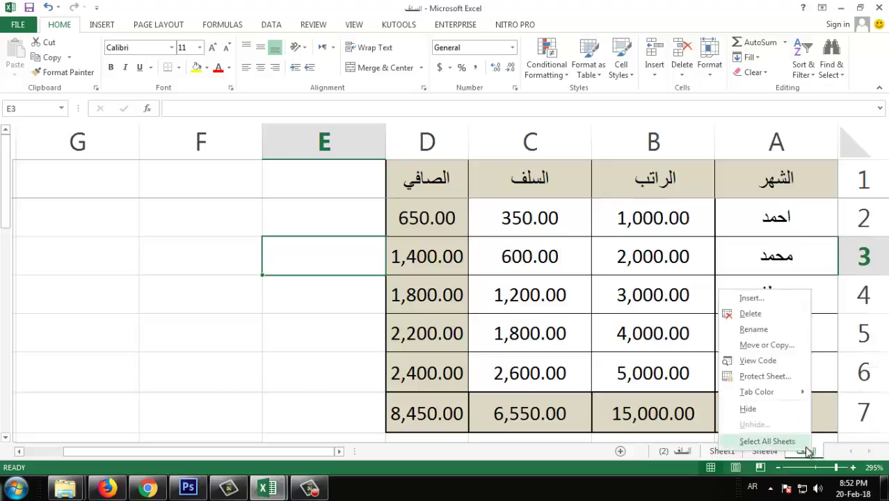
pyautogui.click(772, 348)
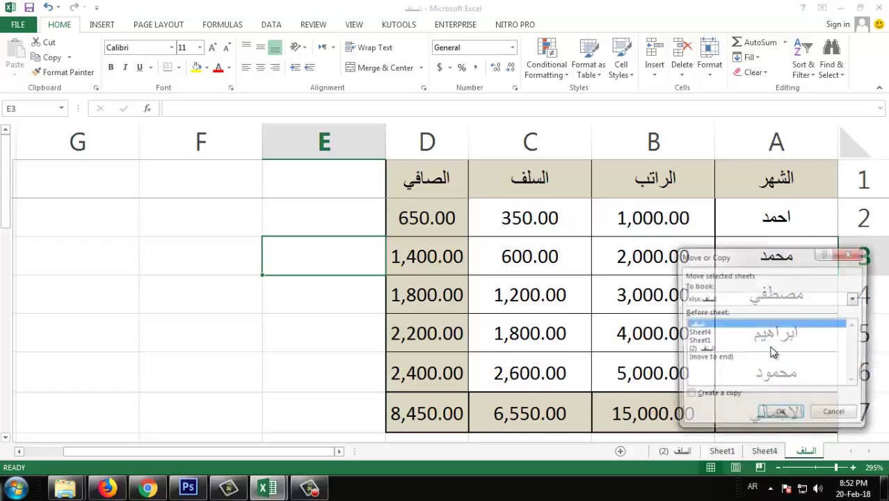
pyautogui.moveTo(794, 263); pyautogui.dragTo(561, 257)
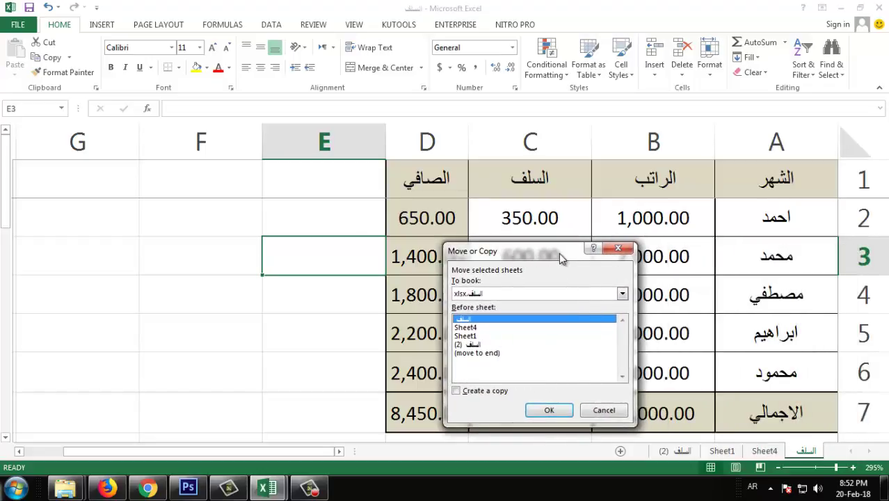
pyautogui.click(622, 295)
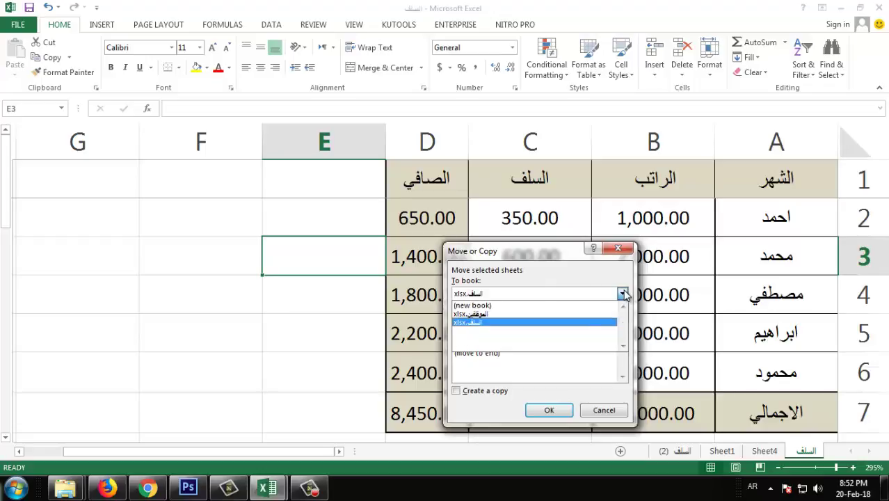
pyautogui.click(600, 382)
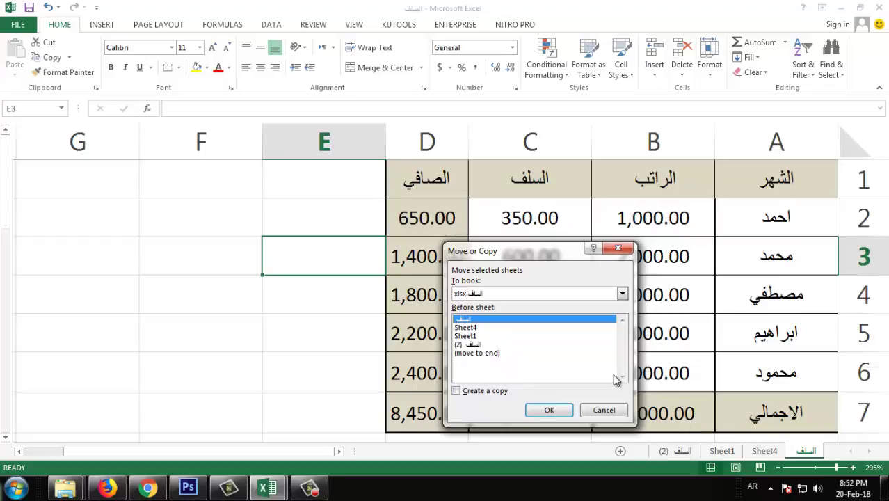
pyautogui.click(623, 295)
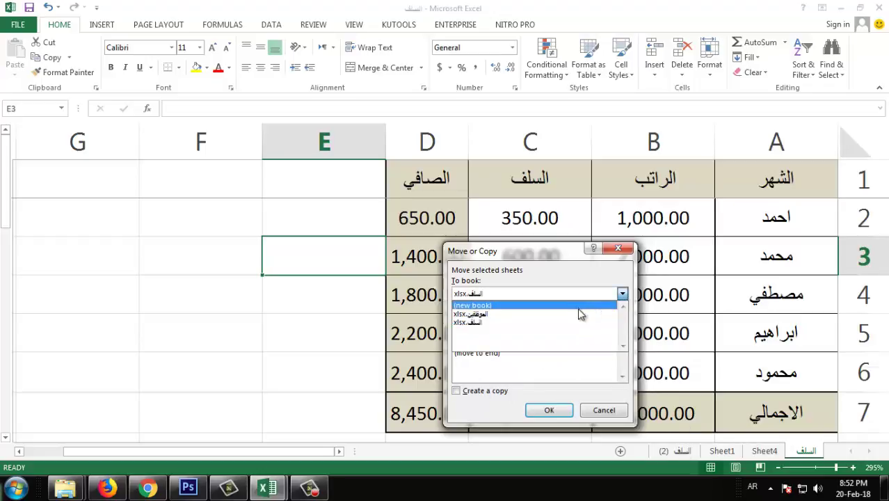
pyautogui.click(491, 316)
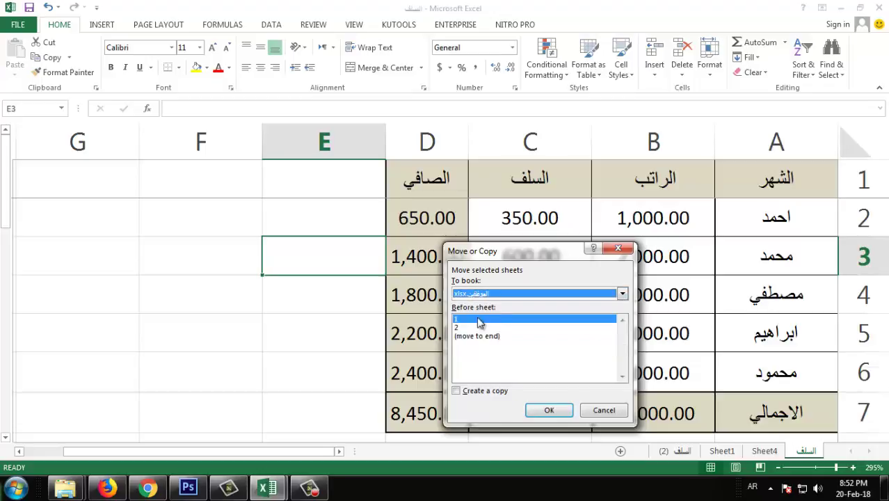
pyautogui.click(279, 486)
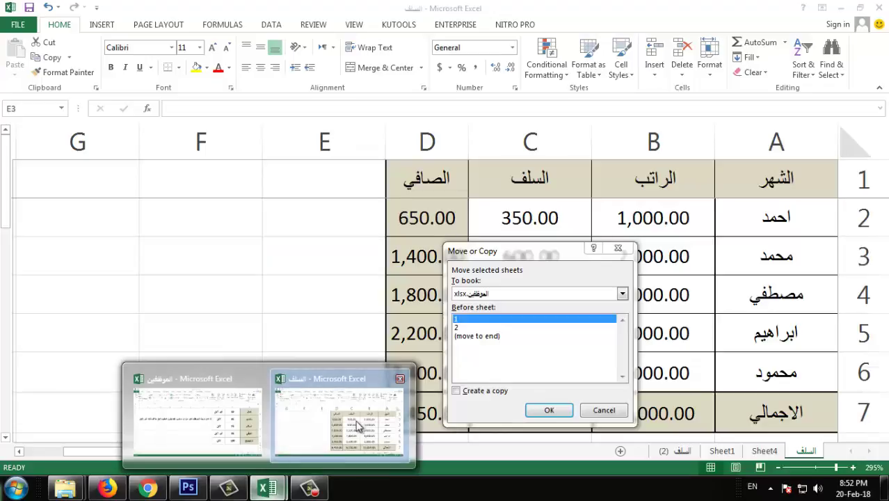
pyautogui.click(327, 415)
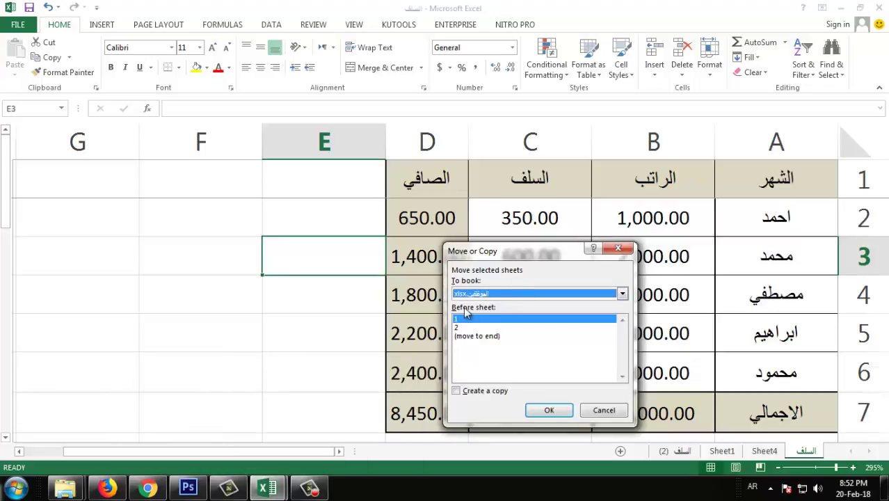
pyautogui.click(520, 298)
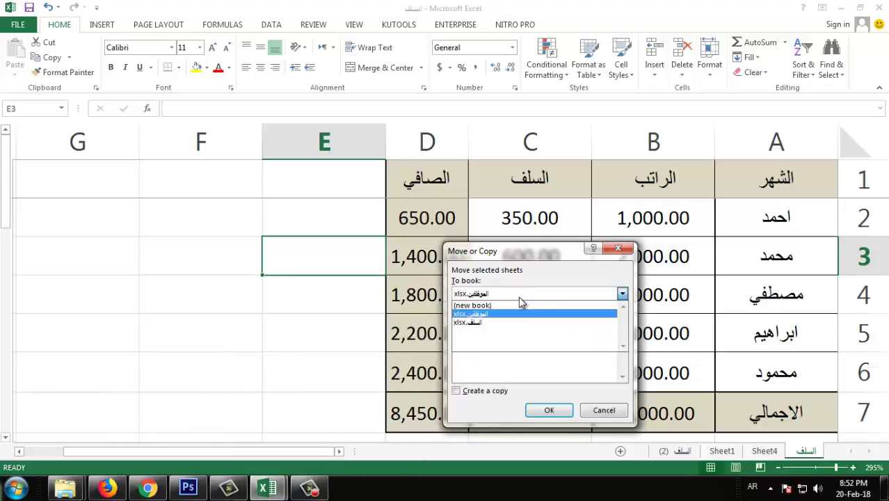
pyautogui.click(502, 320)
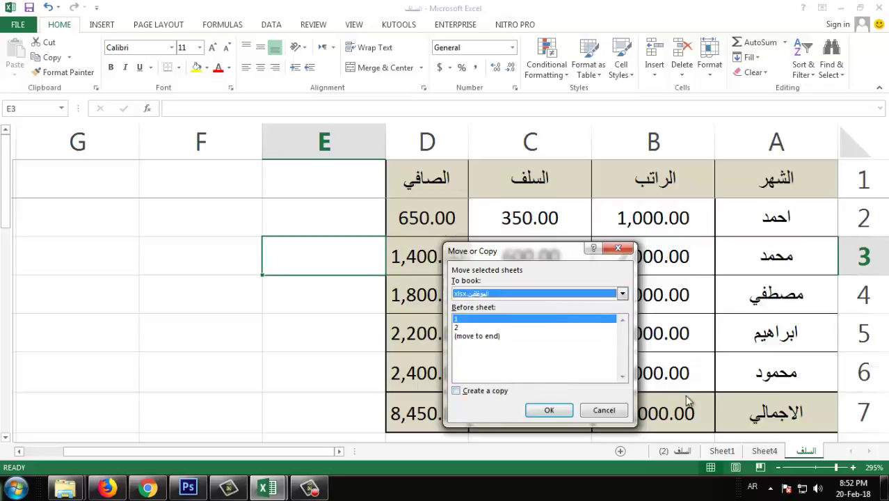
# - Create a copy of the السلف sheet in the الموظفين.xlsx workbook, placing it at the end of the sheets
pyautogui.click(473, 392)
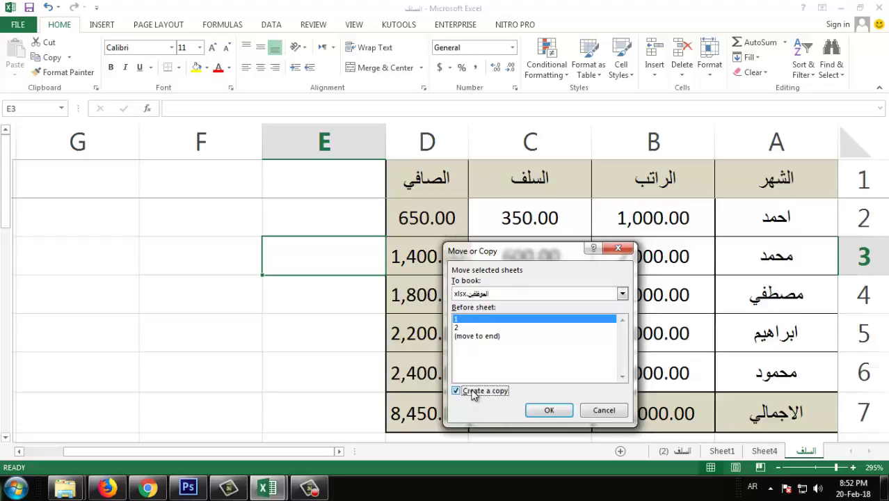
pyautogui.click(465, 337)
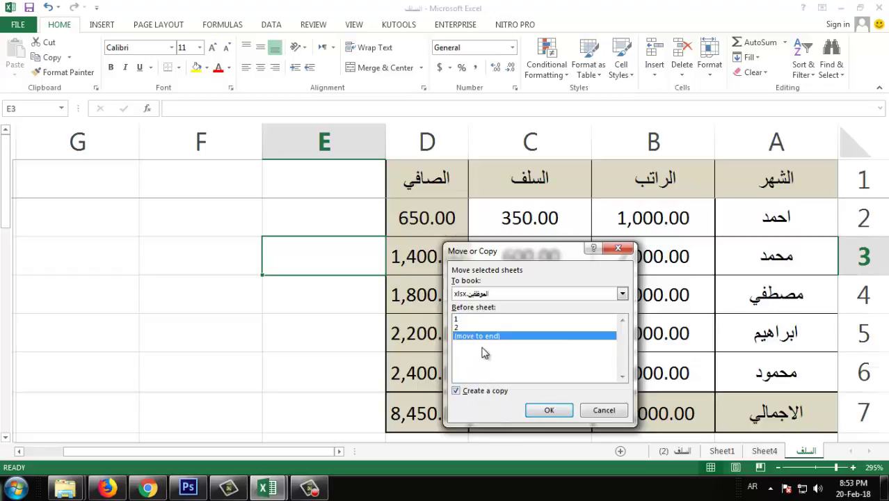
pyautogui.click(461, 327)
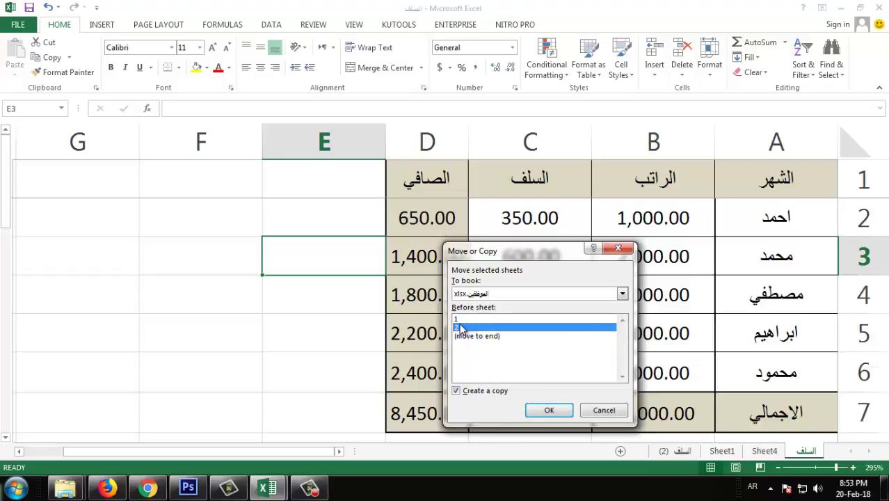
pyautogui.click(461, 319)
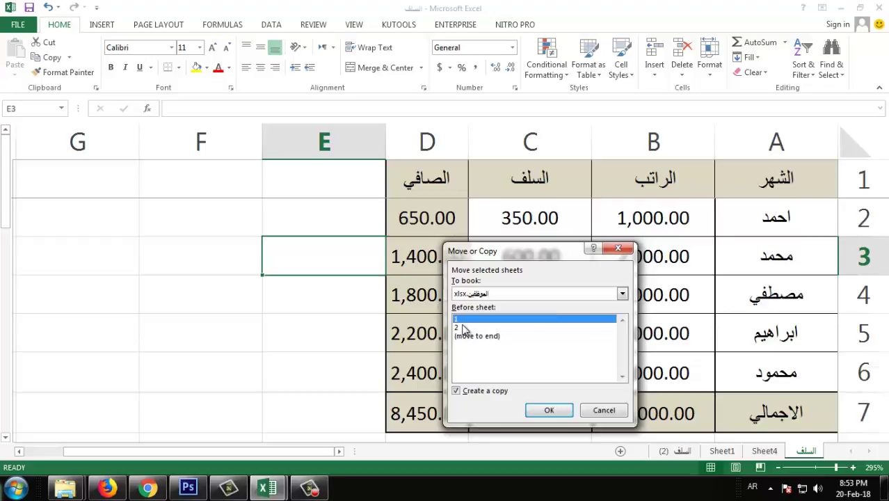
pyautogui.click(464, 336)
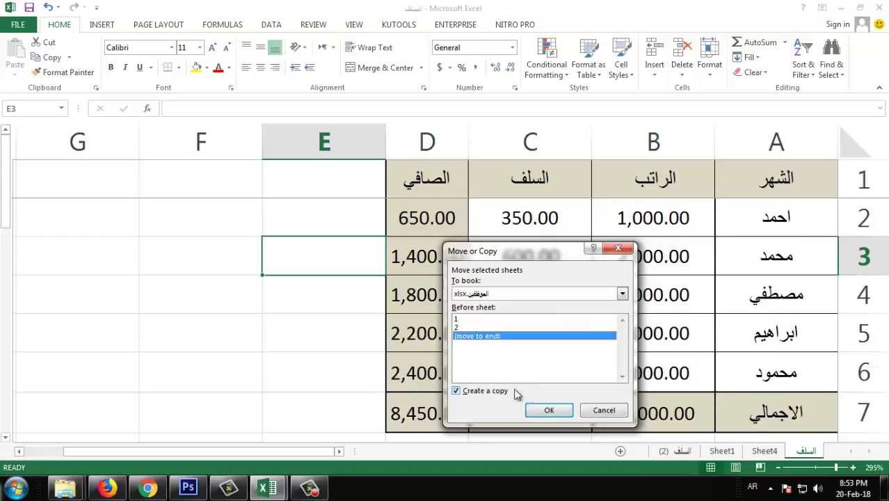
pyautogui.click(558, 412)
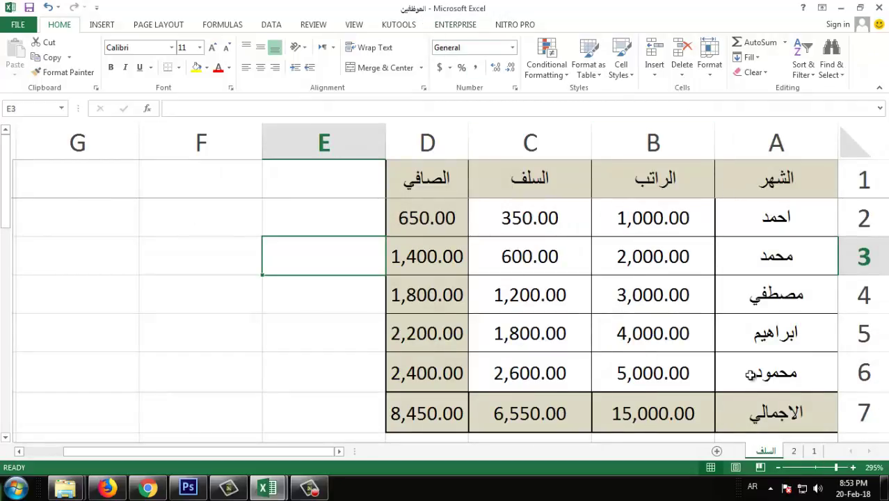
# - Return to the السلف workbook and move its السلف sheet to the end of الموظفين.xlsx without creating a copy
pyautogui.click(285, 487)
pyautogui.click(334, 424)
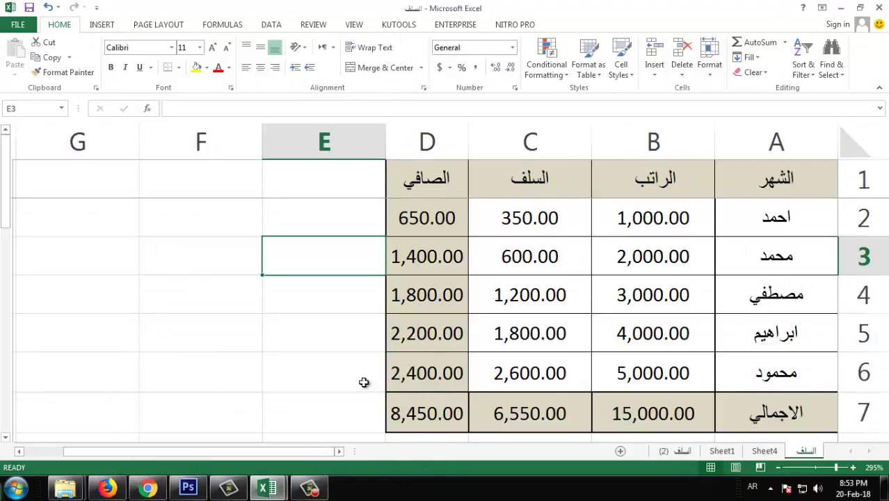
pyautogui.rightClick(796, 452)
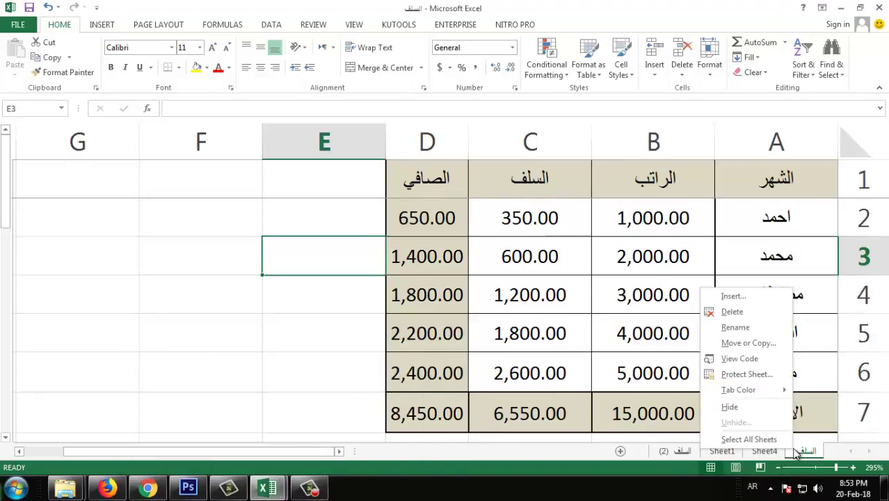
pyautogui.click(747, 343)
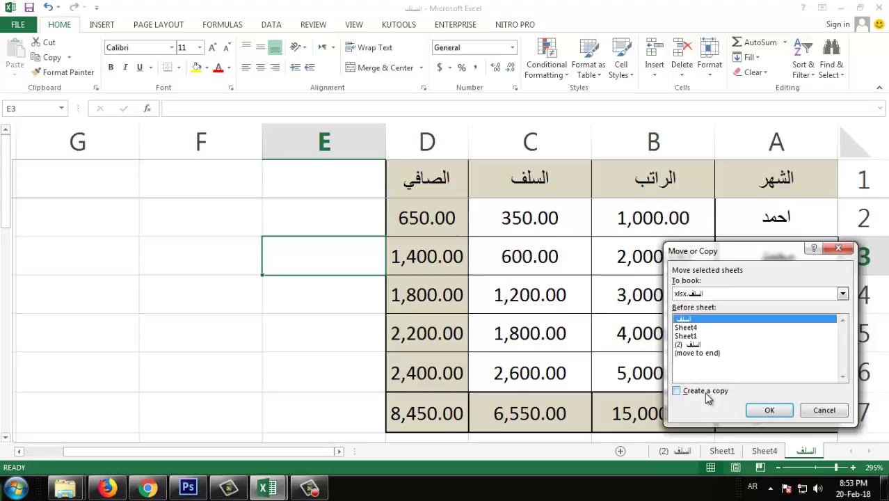
pyautogui.click(842, 294)
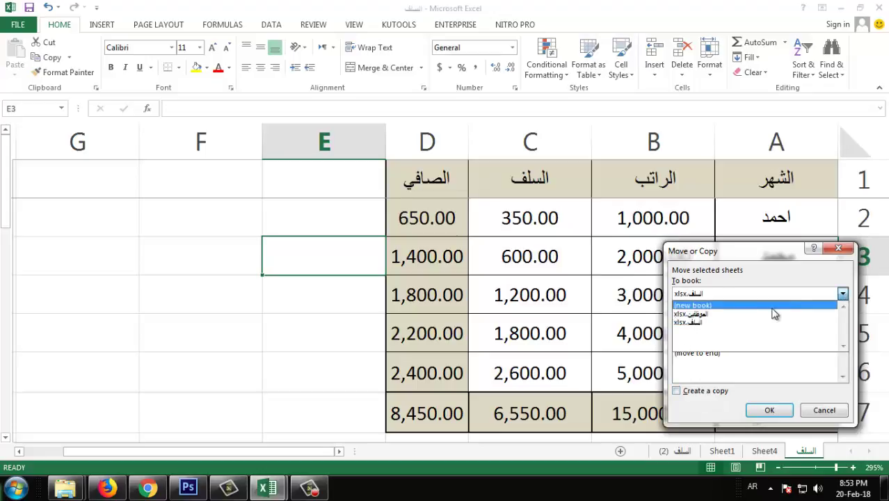
pyautogui.click(723, 314)
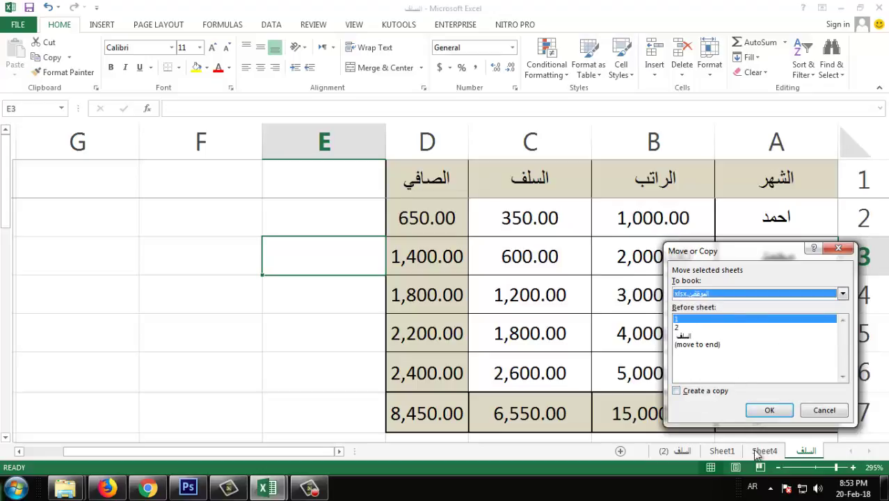
pyautogui.click(701, 345)
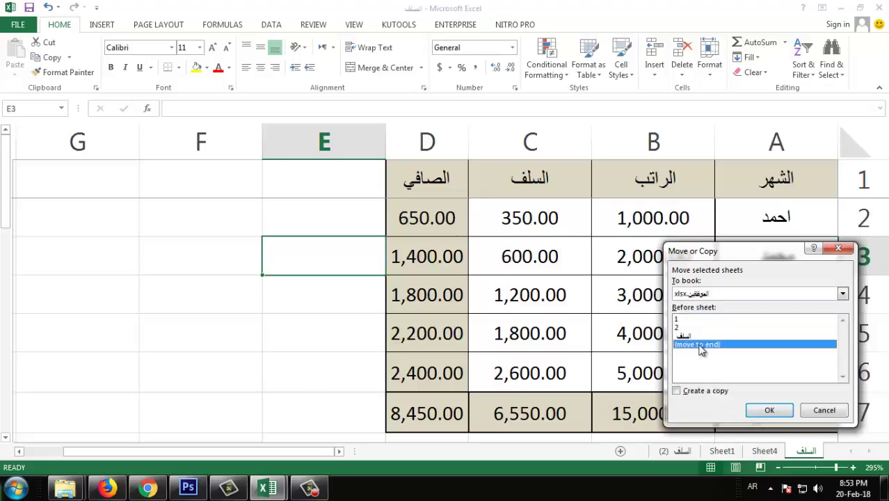
pyautogui.click(767, 410)
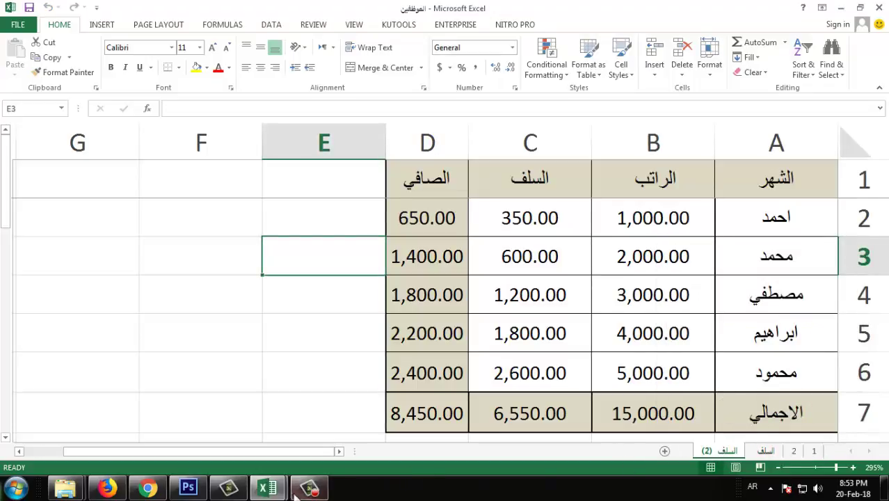
# - Switch back to the السلف workbook to check which sheets remain after the move
pyautogui.click(269, 487)
pyautogui.click(308, 446)
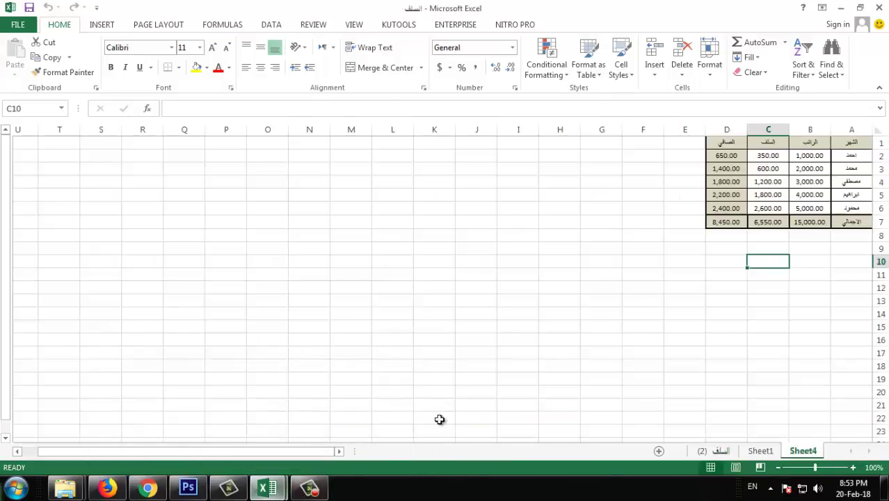
pyautogui.rightClick(802, 453)
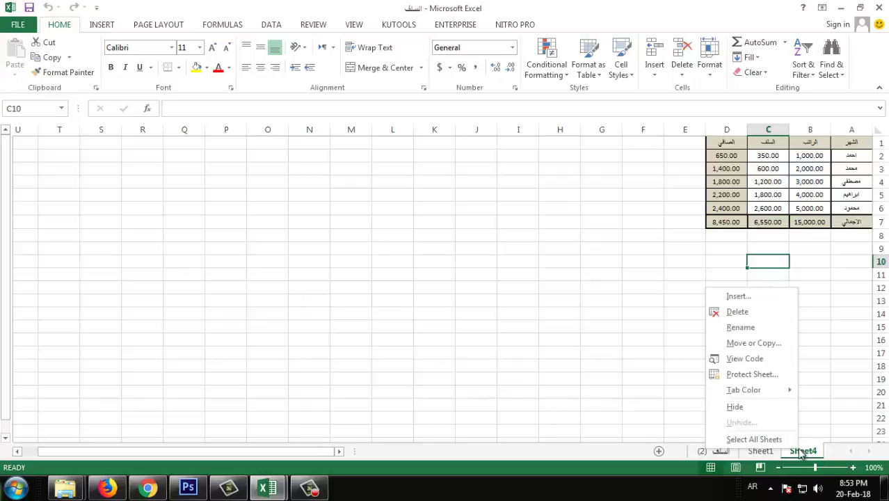
pyautogui.click(760, 342)
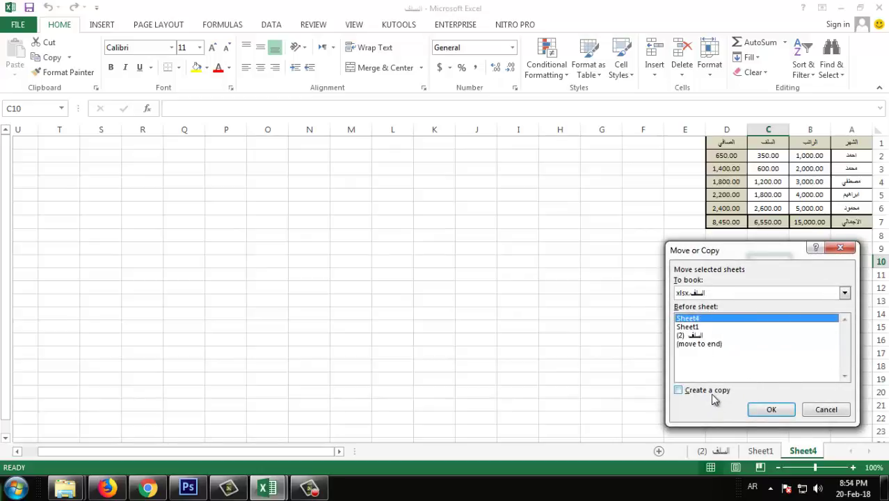
pyautogui.click(844, 294)
pyautogui.click(844, 294)
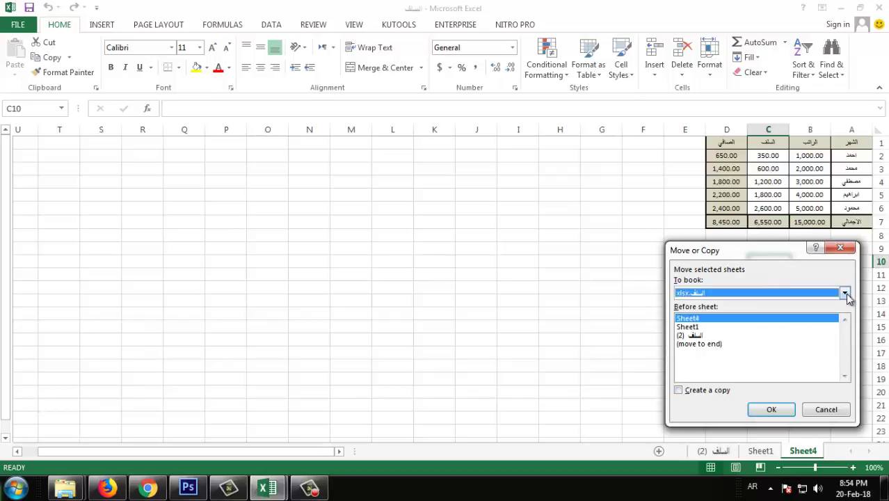
pyautogui.click(825, 409)
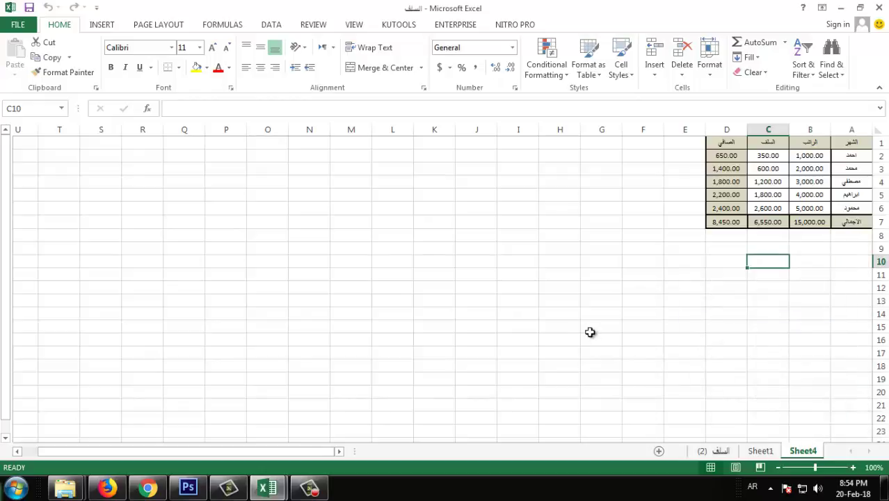